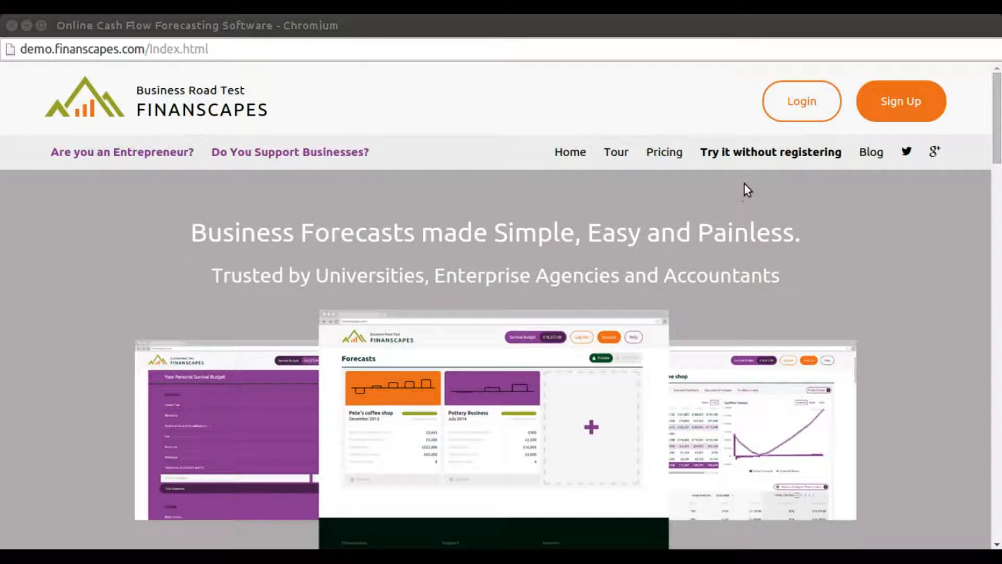
Enter Finanscapes without registering and switch the Forecasts page to Published
left_click(775, 155)
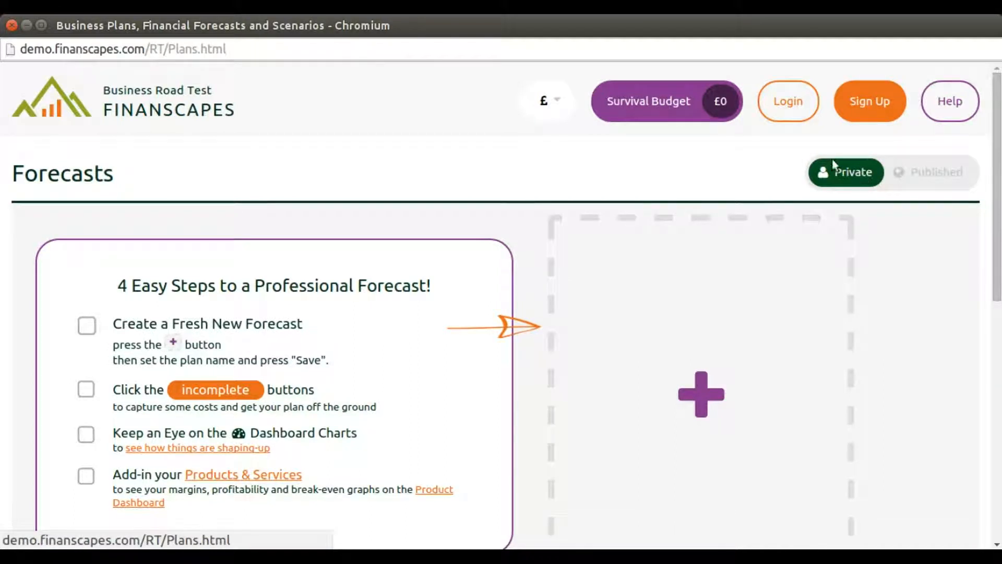
left_click(928, 178)
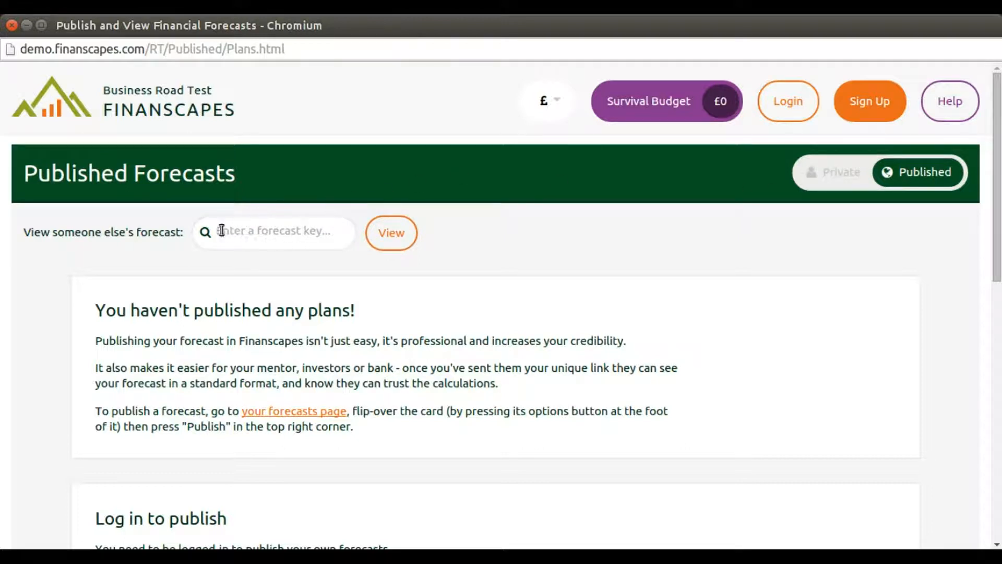
Paste the shared forecast key and view the published Craft Pottery forecast
left_click(260, 233)
type("ejobu635")
left_click(388, 234)
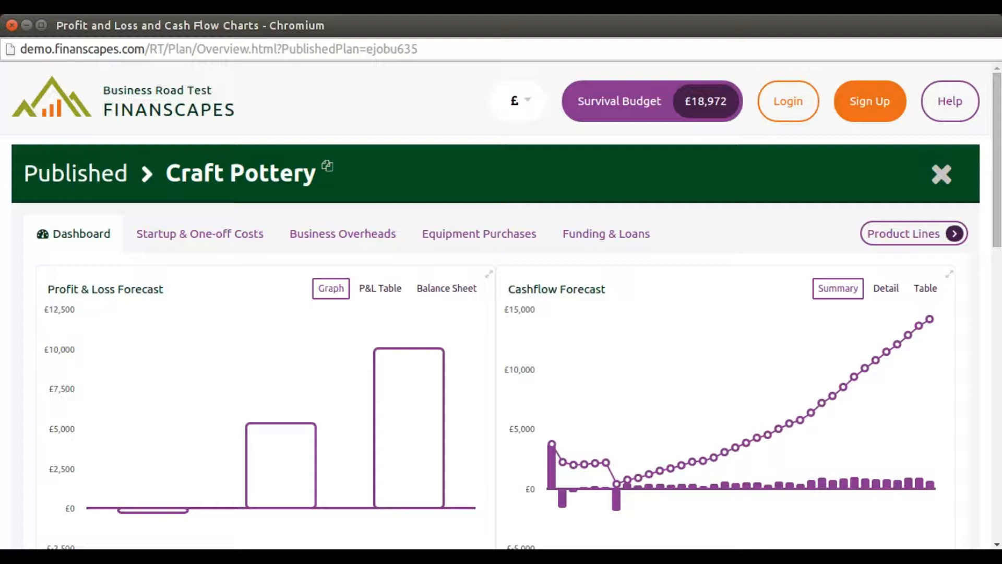
Show the Balance Sheet table beside the detailed Cashflow Forecast chart on the dashboard
left_click(374, 292)
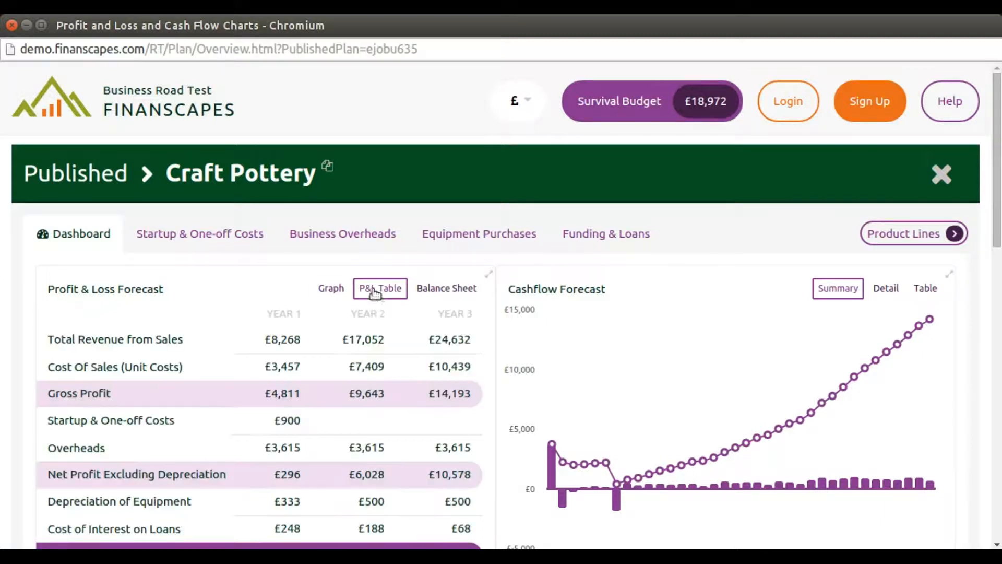
left_click(445, 291)
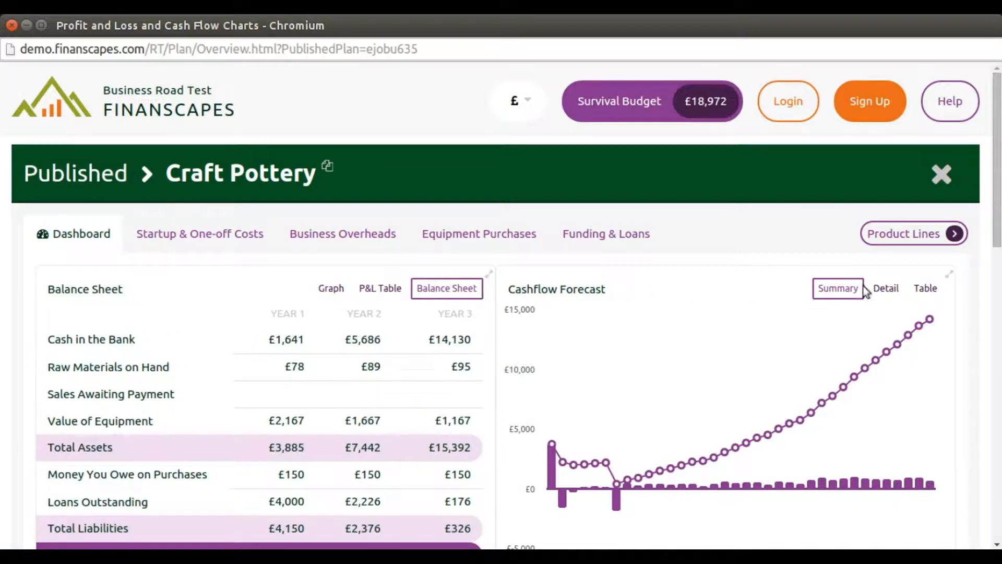
left_click(882, 291)
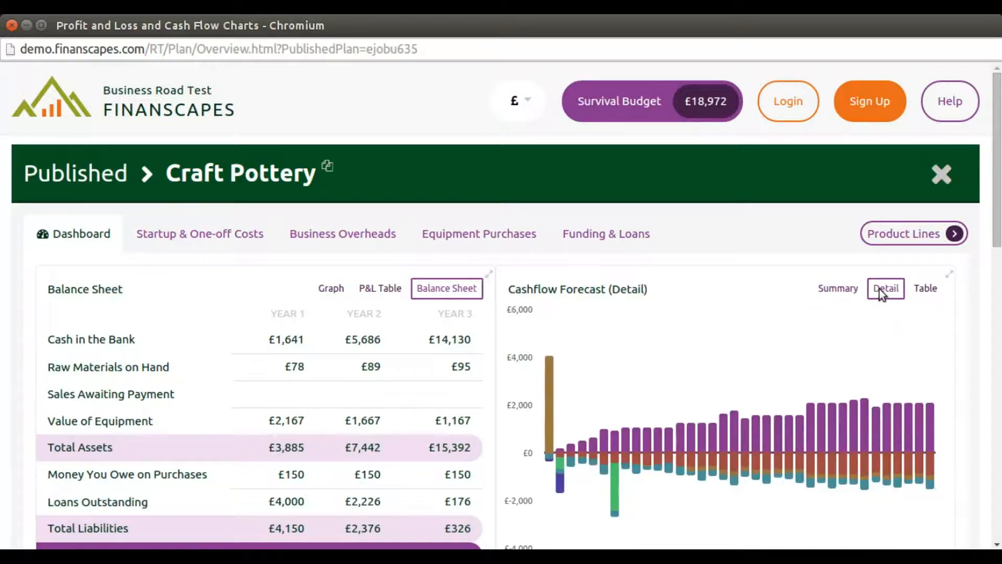
left_click(922, 289)
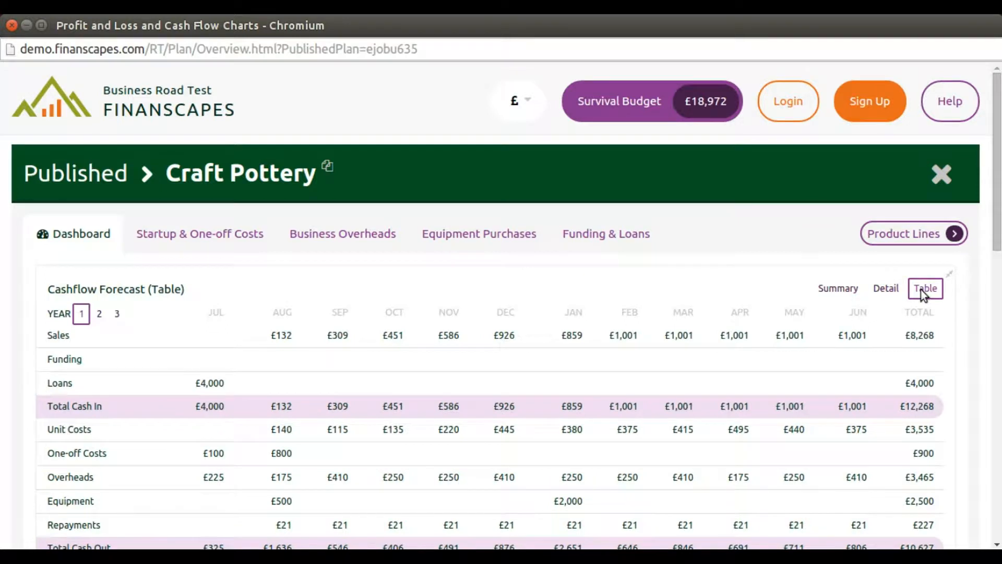
left_click(951, 274)
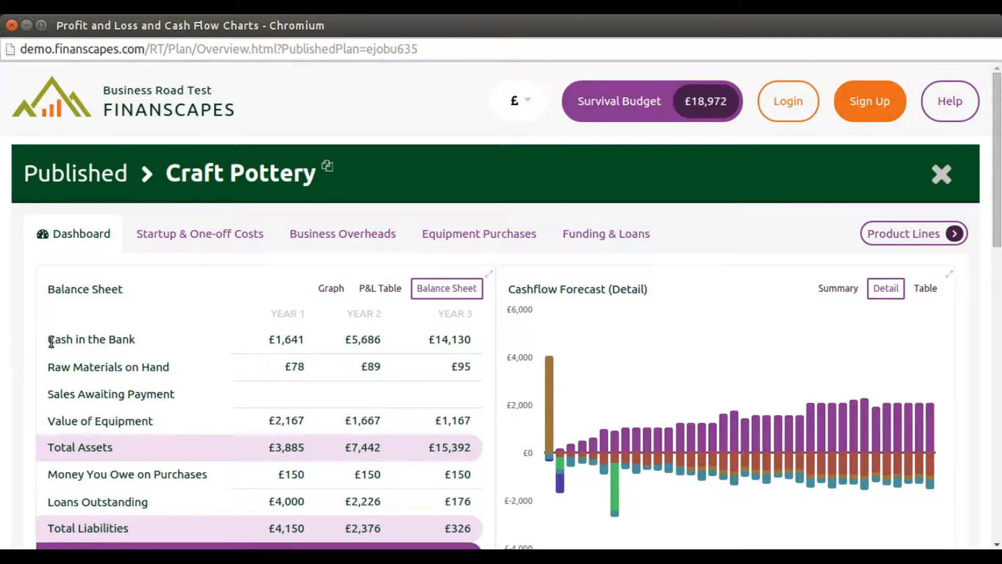
left_click(202, 239)
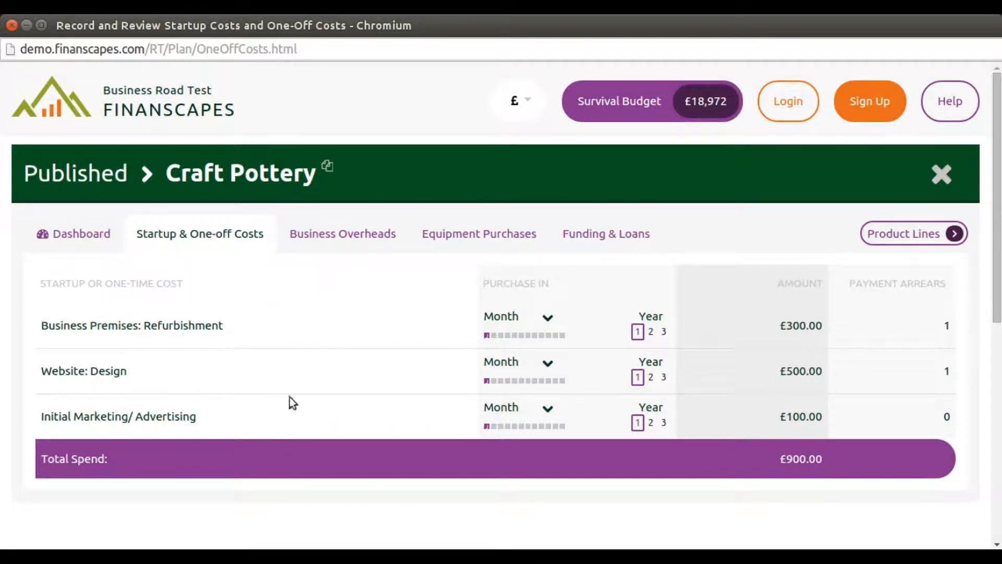
Review the Business Overheads and the £2,500 Equipment Purchases of Craft Pottery
left_click(335, 241)
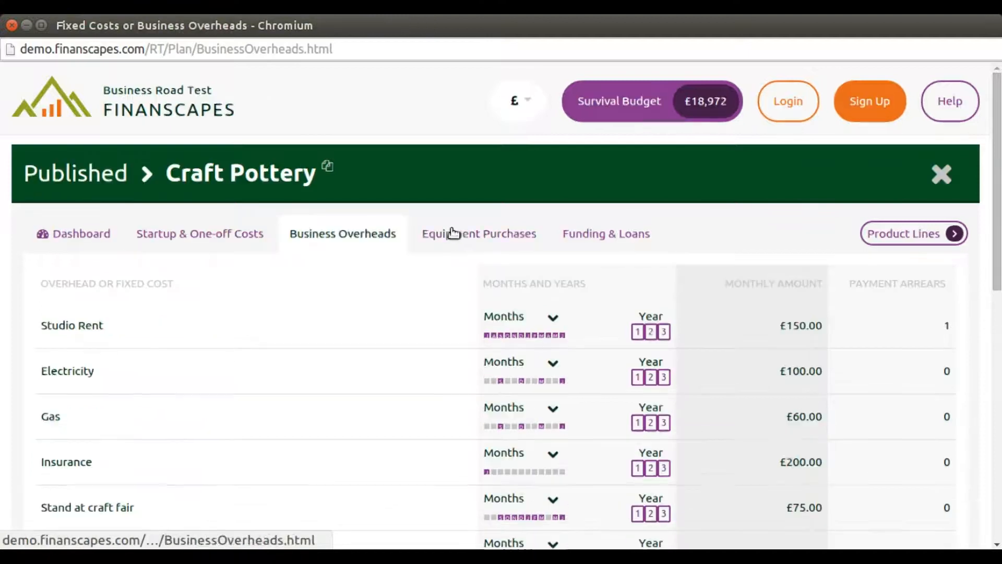
left_click(458, 237)
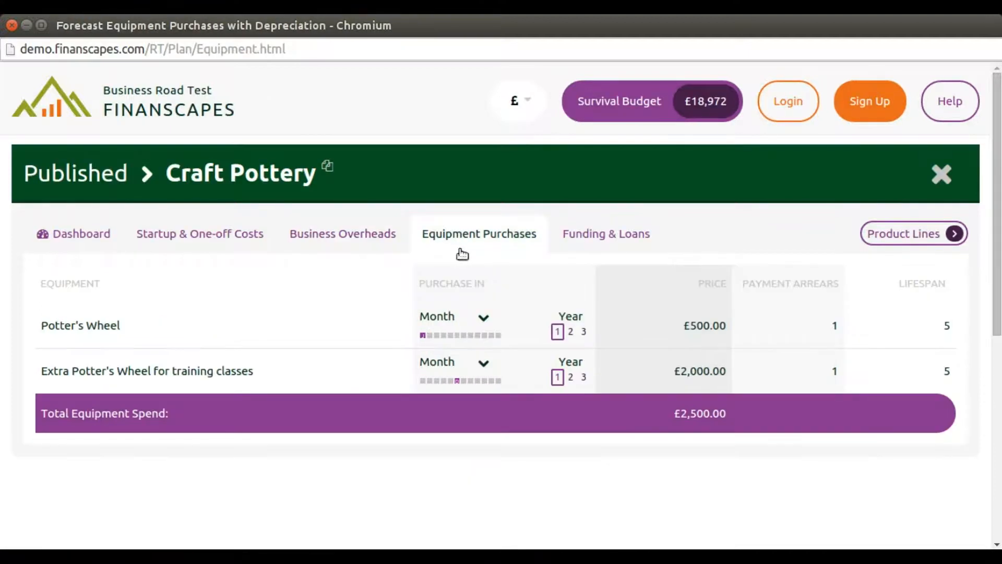
left_click(906, 234)
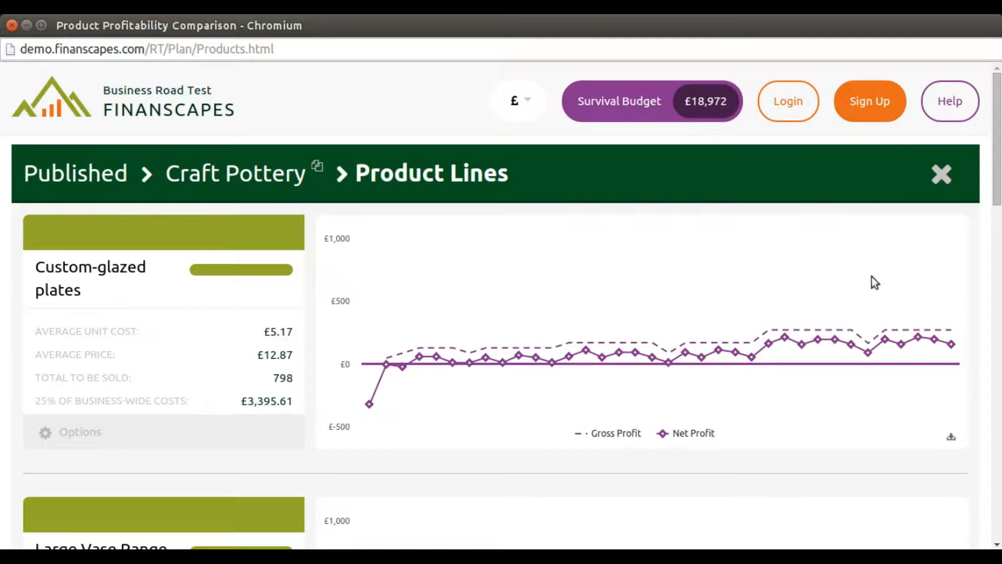
Scroll down the Product Lines list and open the Large Vase Range card
scroll(855, 315, "down", 4)
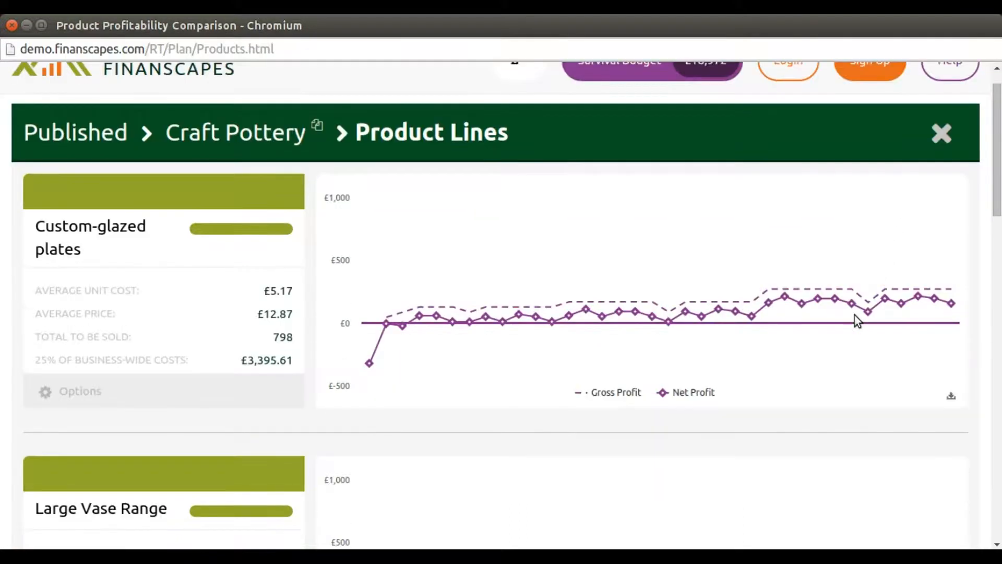
scroll(855, 315, "down", 5)
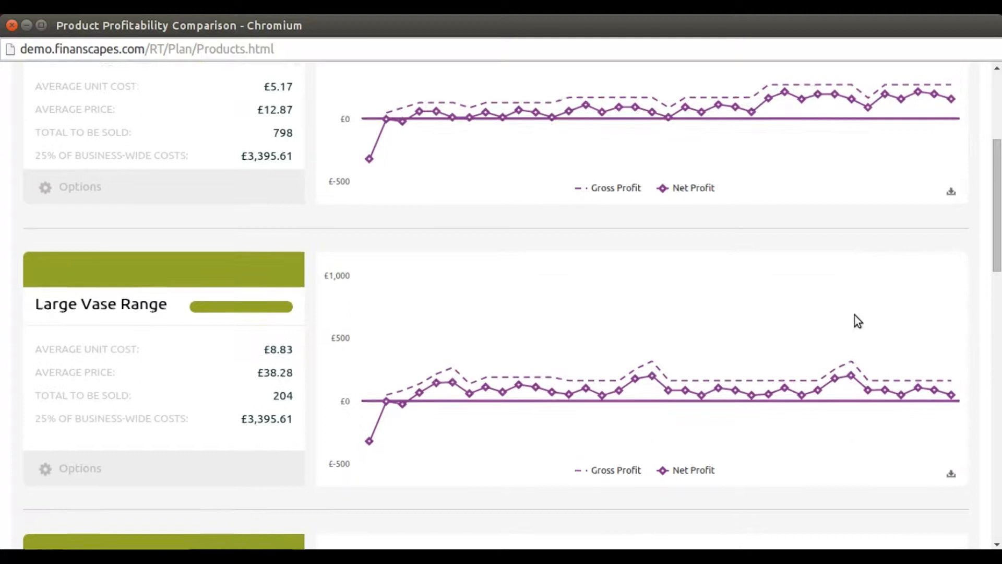
scroll(855, 319, "down", 1)
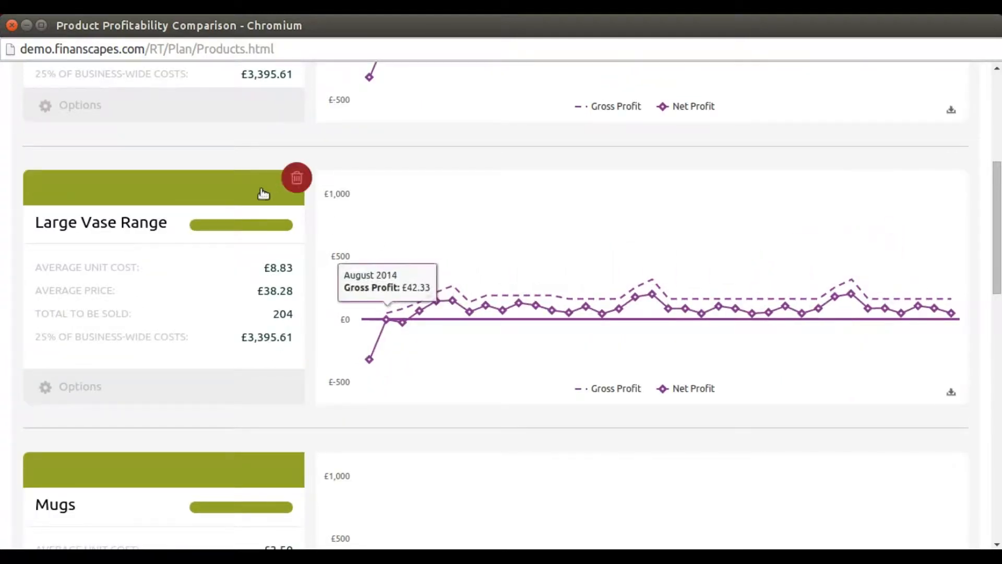
left_click(229, 193)
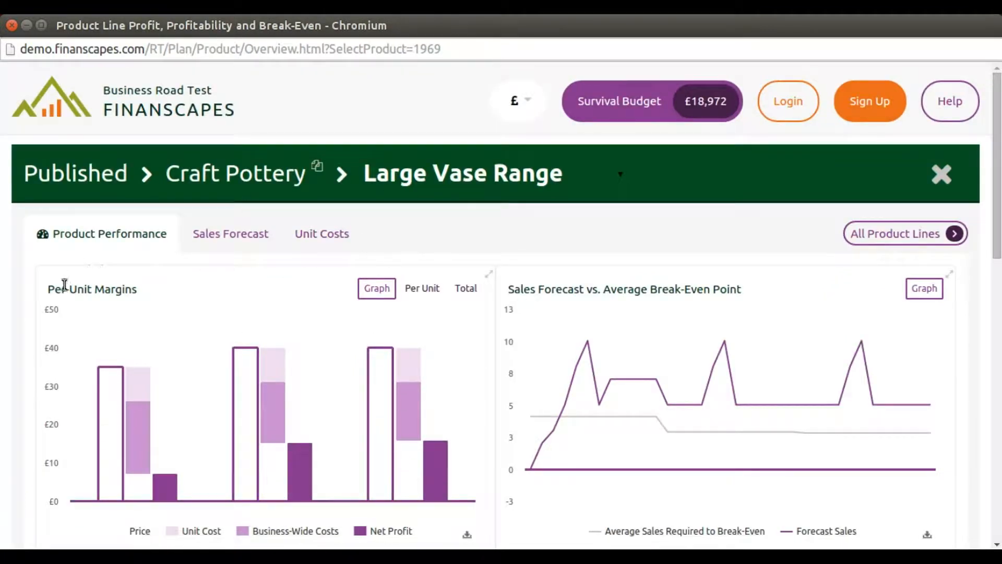
Switch the Large Vase Range margins from Per Unit to Total for years 1 to 3
left_click(421, 291)
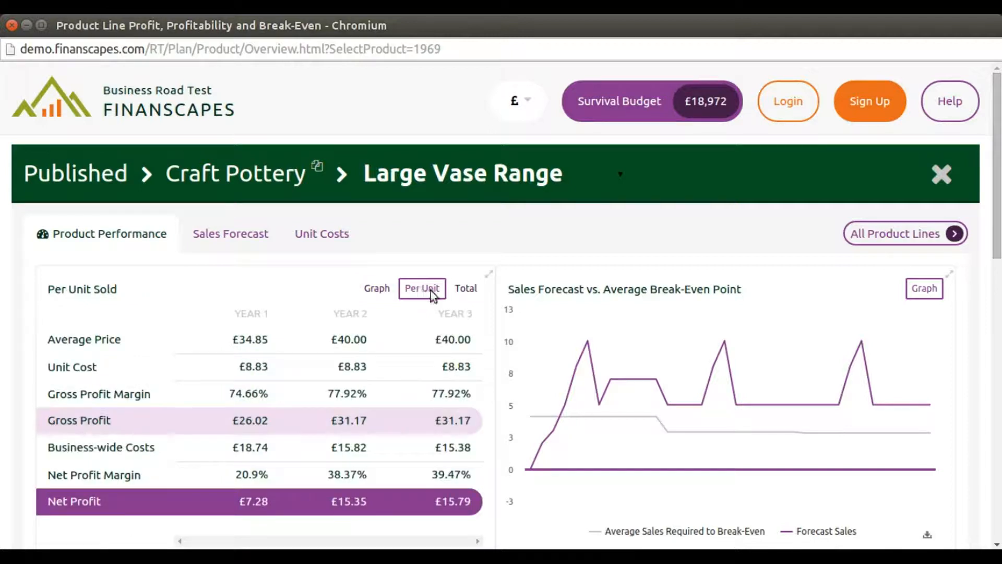
left_click(467, 292)
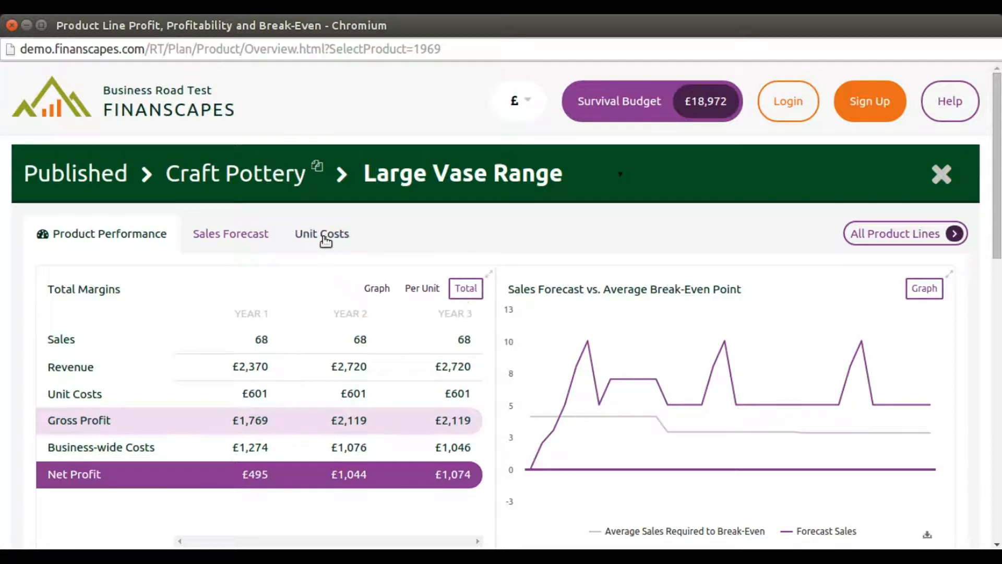
left_click(243, 239)
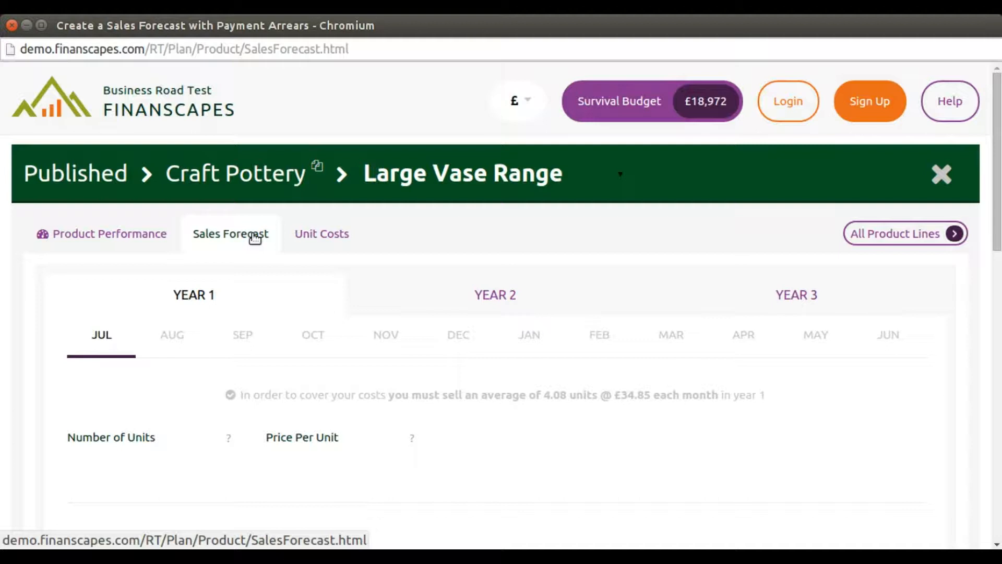
Scroll through the Large Vase Range sales forecast, then switch the product to Pottery Classes
scroll(258, 238, "down", 3)
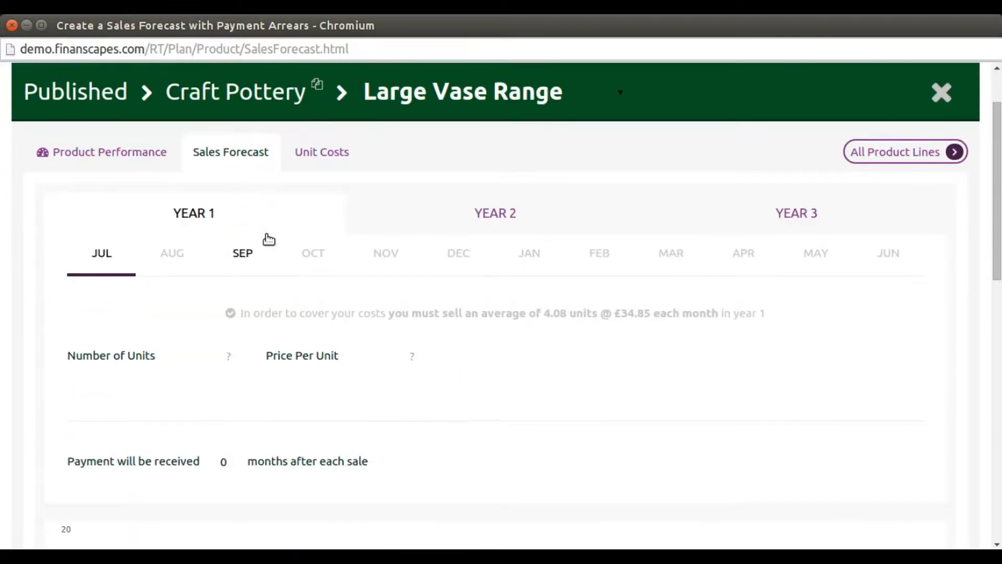
scroll(267, 235, "down", 4)
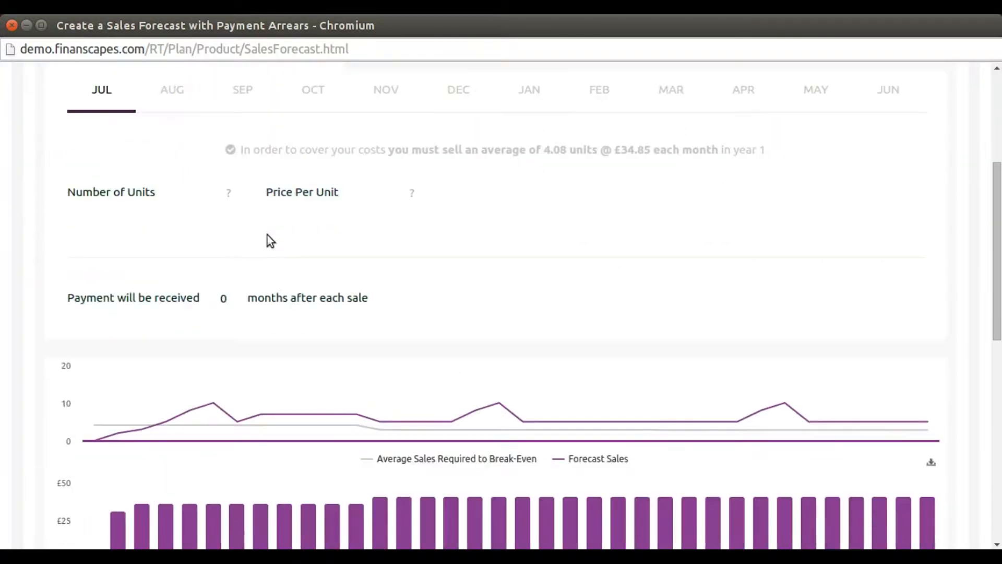
scroll(268, 235, "down", 3)
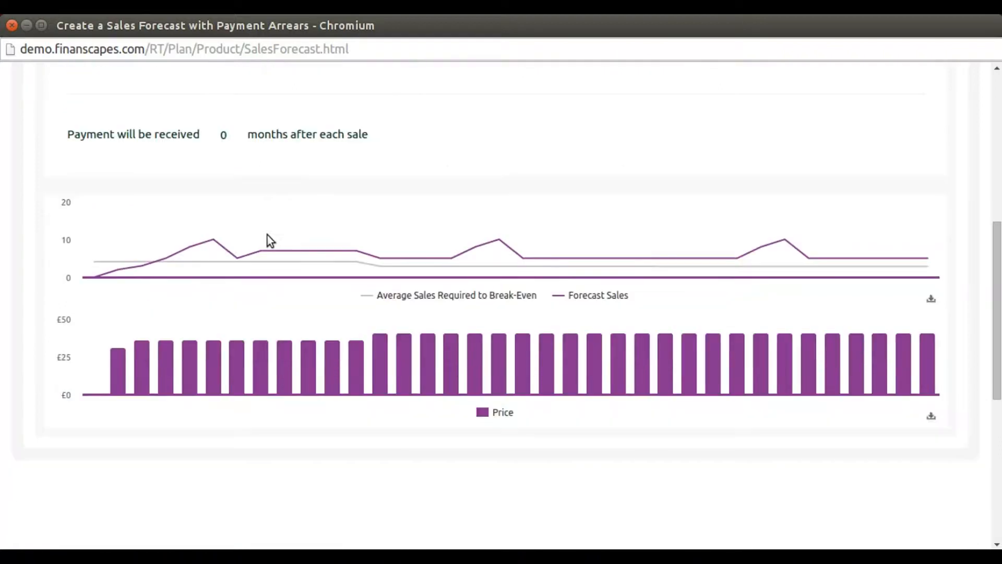
scroll(267, 235, "up", 7)
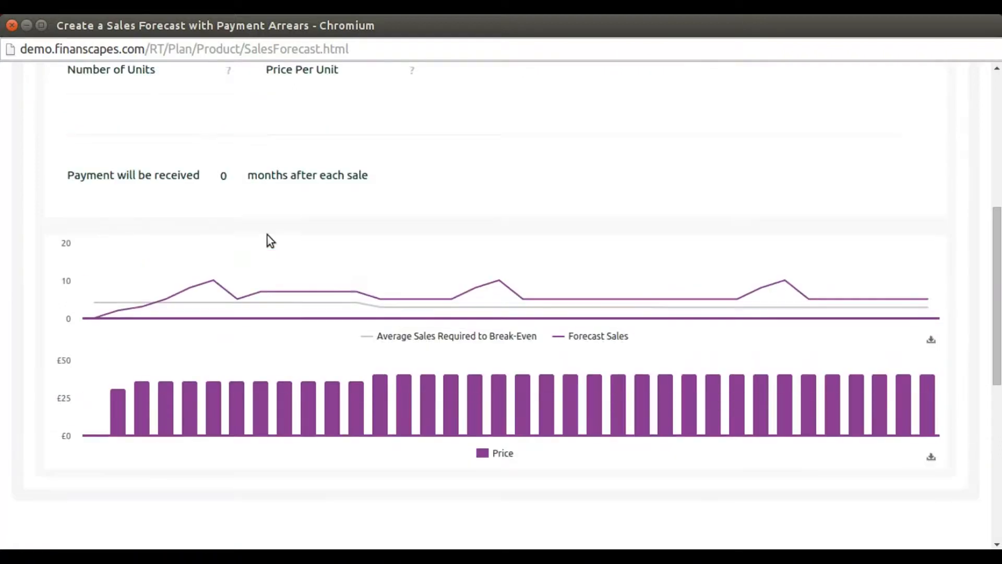
scroll(266, 235, "up", 3)
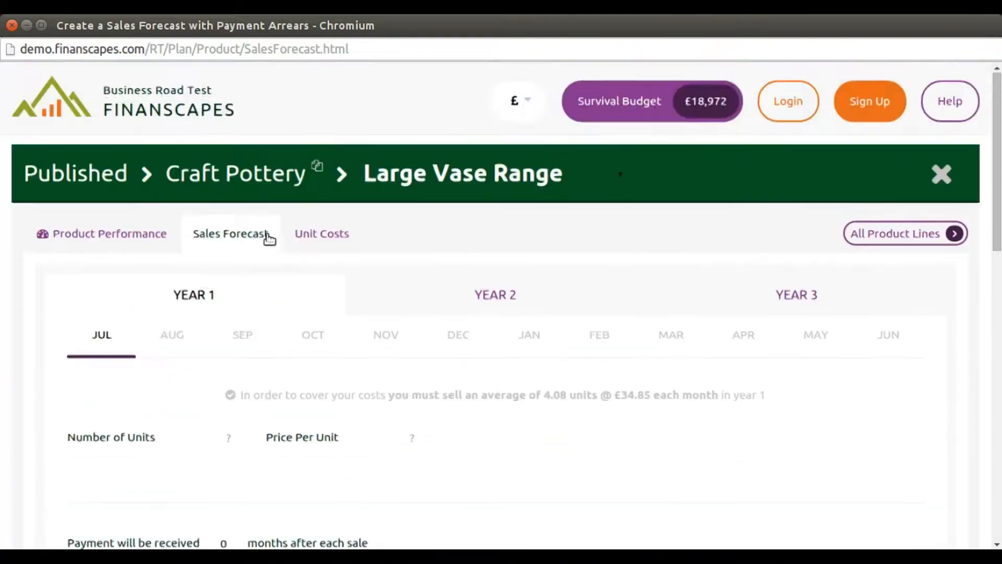
left_click(559, 179)
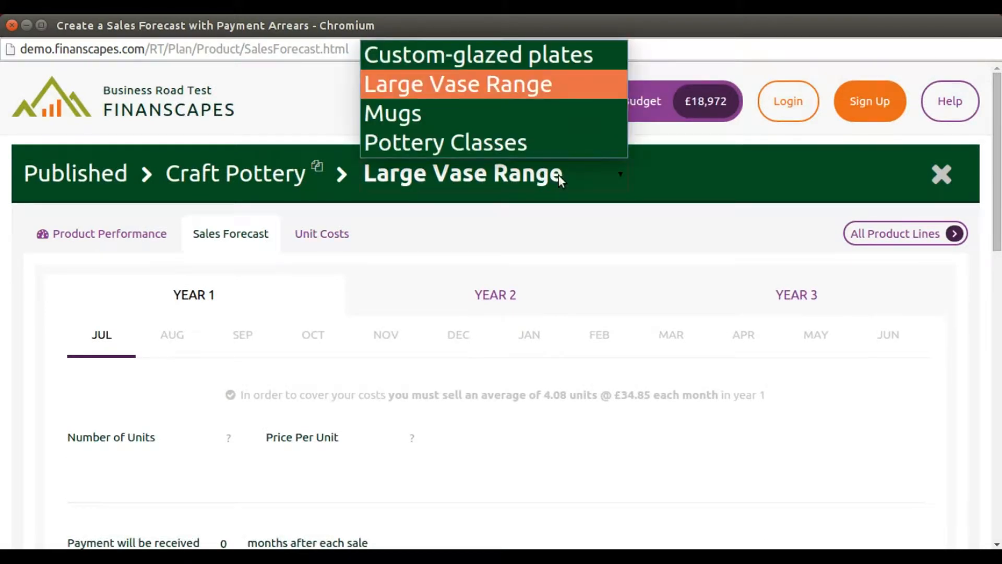
left_click(553, 153)
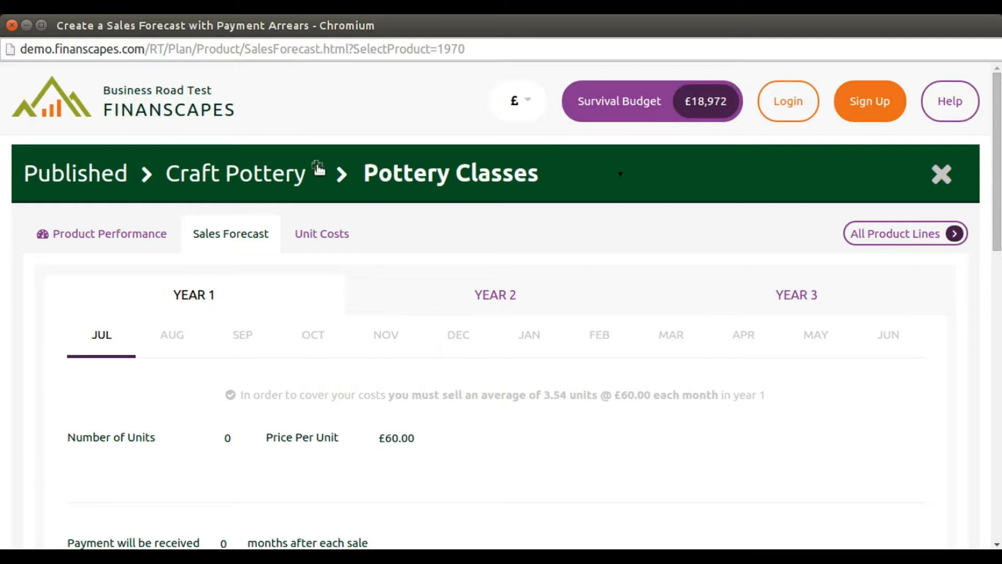
Create Craft Pottery (copy) and open its Startup & One-off Costs, ready to name a new cost
left_click(316, 165)
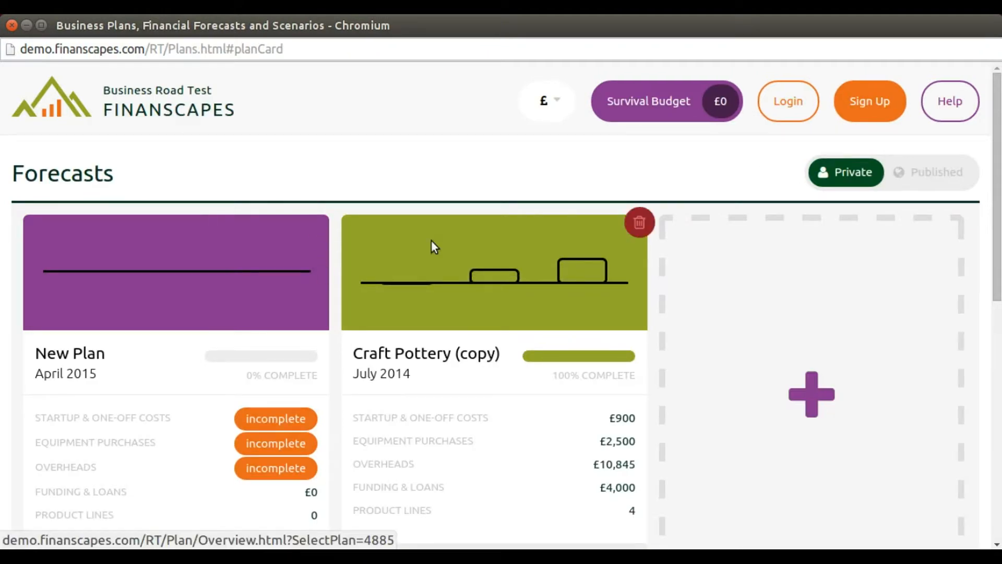
scroll(431, 240, "down", 3)
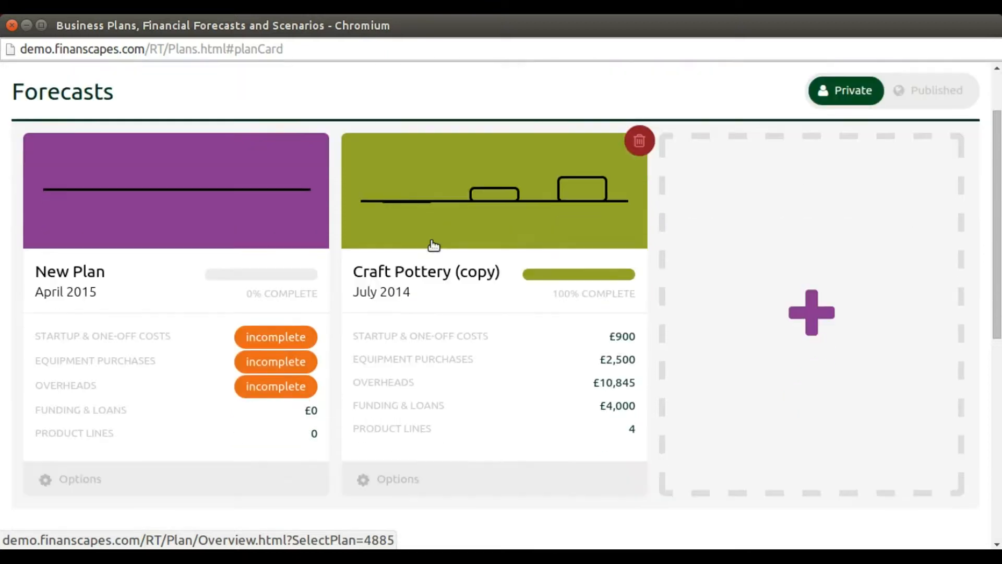
left_click(440, 336)
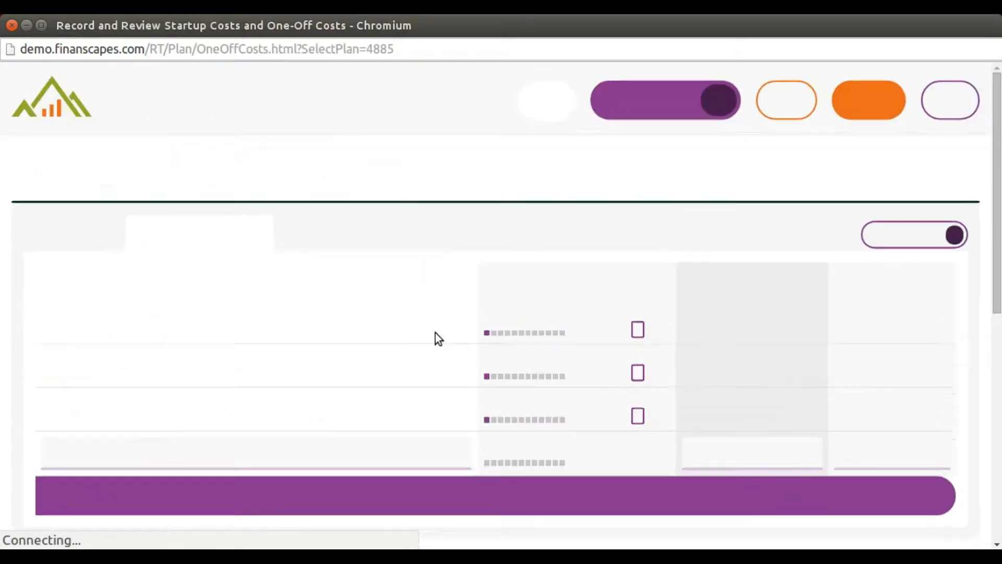
left_click(244, 465)
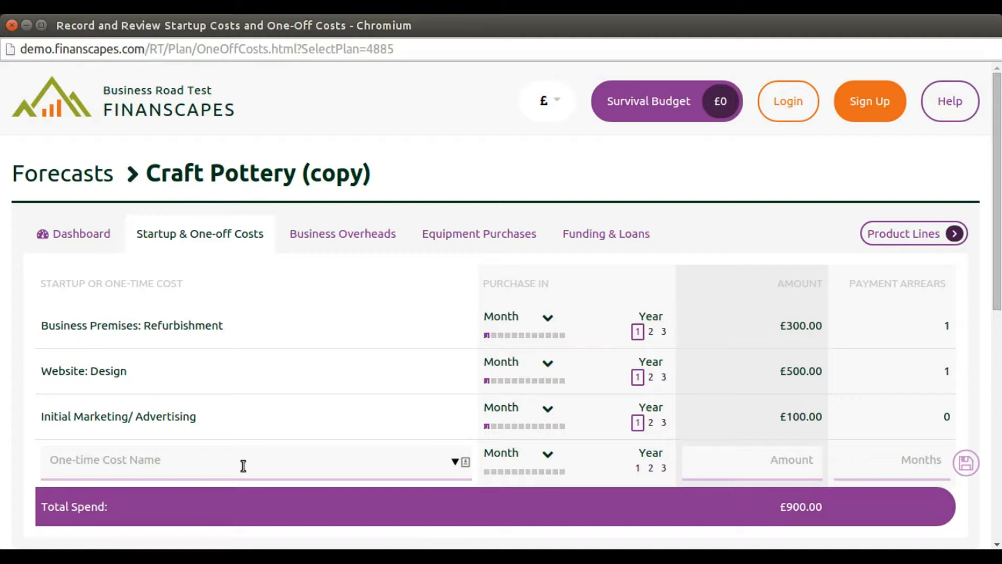